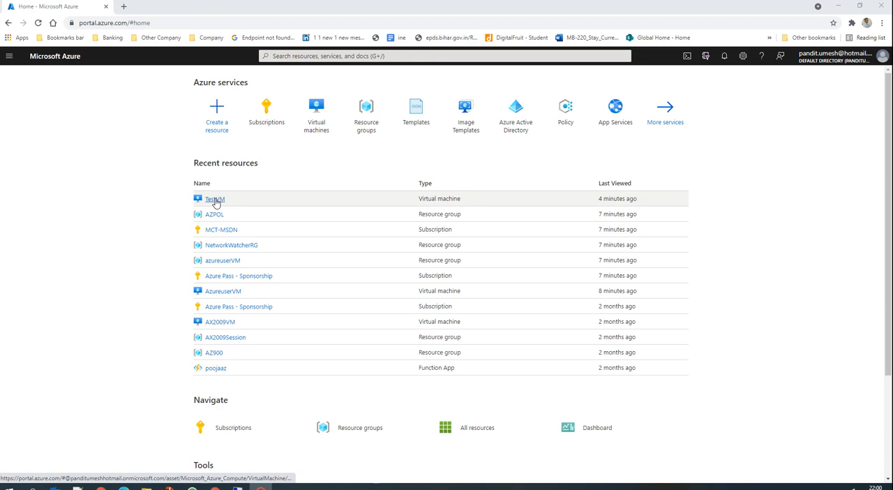
Open the TestVM virtual machine from the recent resources and start capturing an image of it.
{"action": "left_click", "coordinate": [213, 201]}
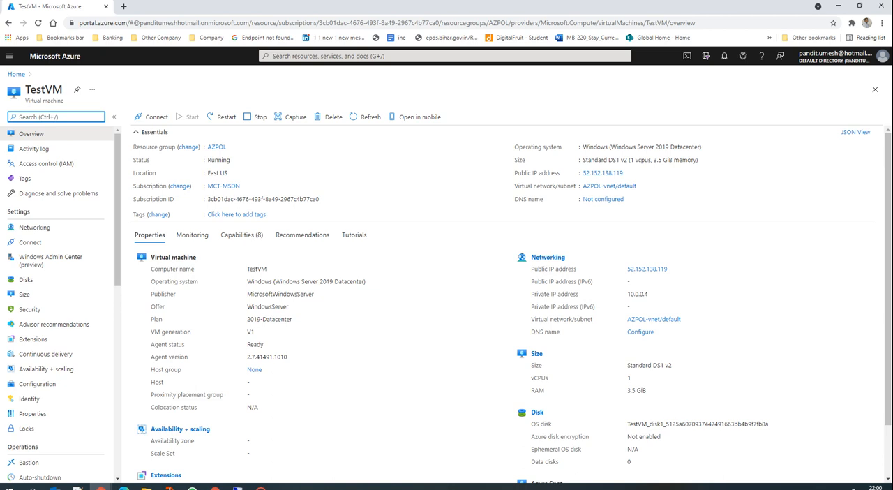
{"action": "left_click", "coordinate": [286, 119]}
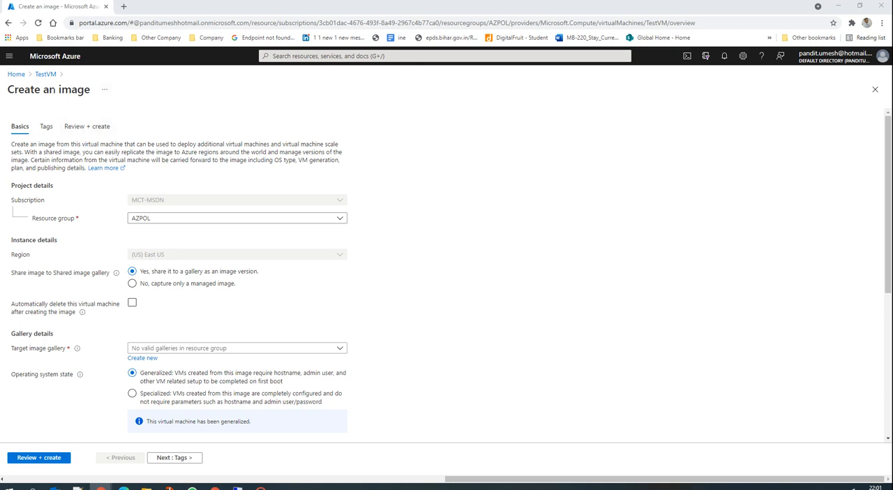
{"action": "left_click", "coordinate": [39, 75]}
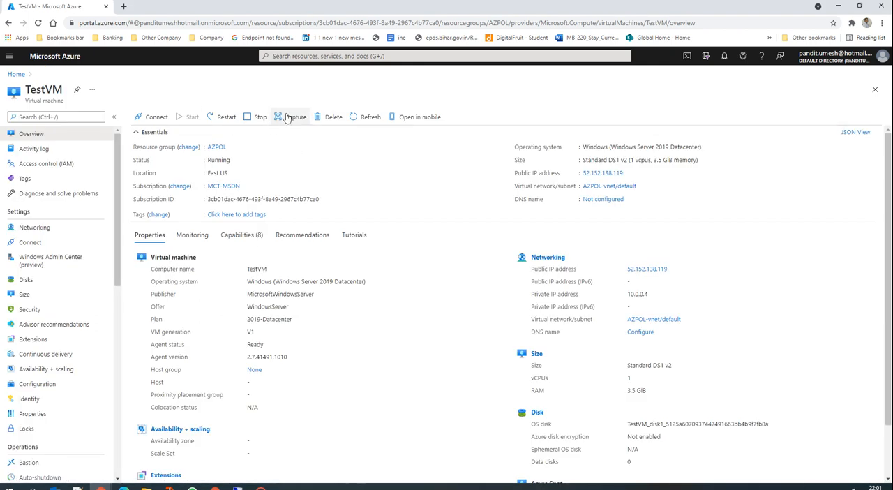
{"action": "left_click", "coordinate": [288, 116]}
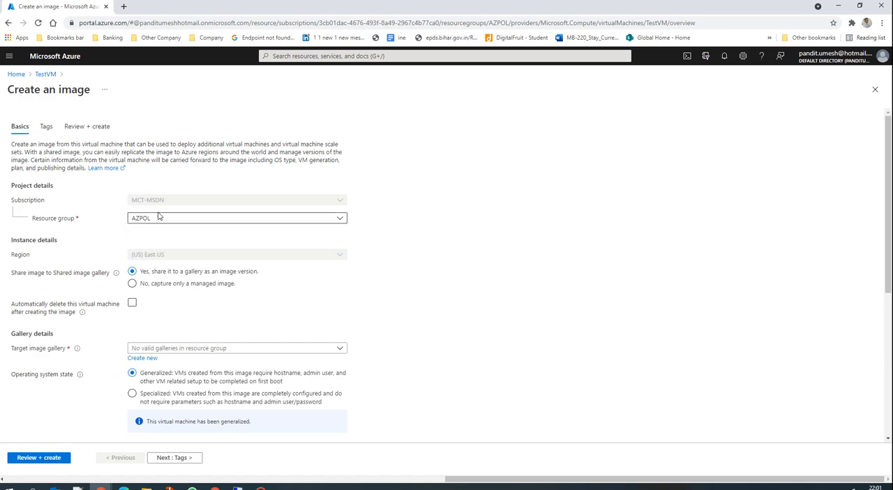
{"action": "left_click", "coordinate": [330, 311]}
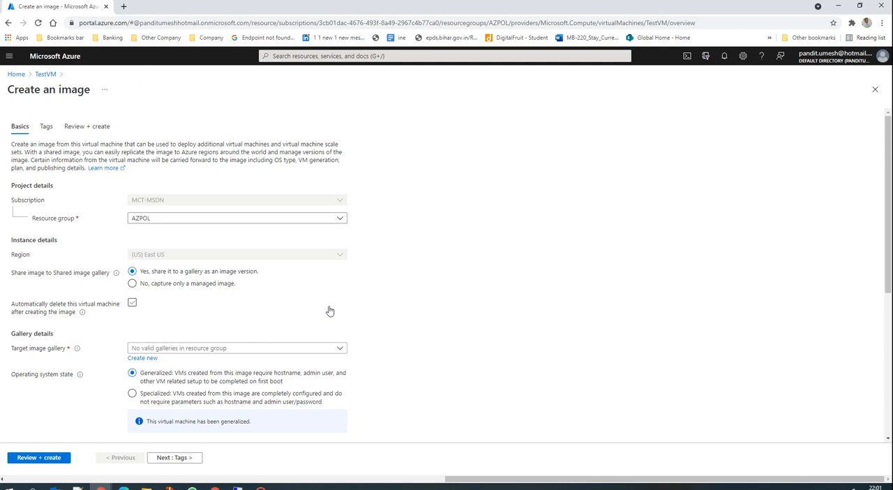
{"action": "left_click", "coordinate": [330, 311]}
{"action": "left_click", "coordinate": [298, 310]}
{"action": "left_click", "coordinate": [93, 307]}
{"action": "left_click", "coordinate": [316, 217]}
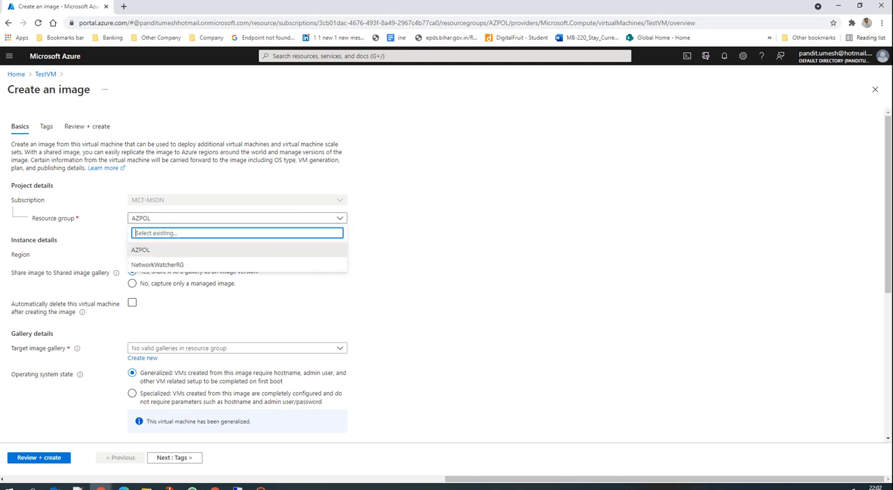
{"action": "left_click", "coordinate": [408, 233]}
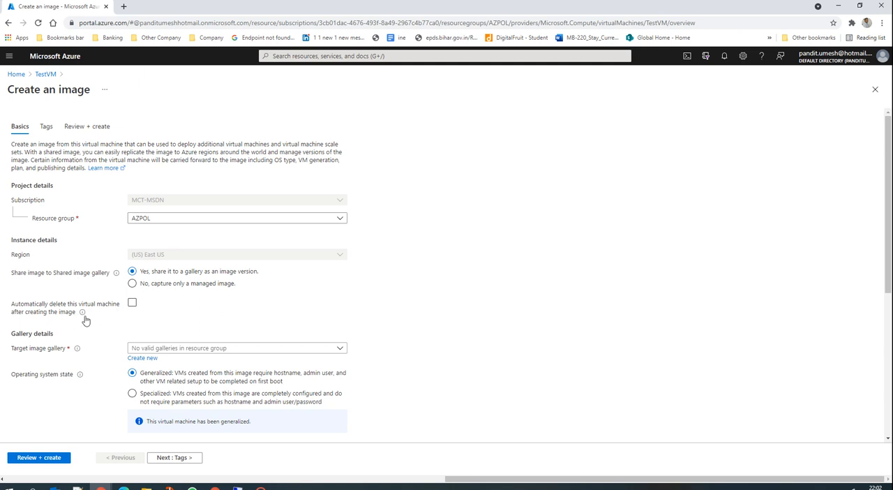
{"action": "left_click", "coordinate": [132, 303]}
{"action": "left_click", "coordinate": [132, 305]}
{"action": "left_click", "coordinate": [187, 348]}
{"action": "left_click", "coordinate": [304, 318]}
Set the image version number to 0.0.1, leaving the end of life date empty.
{"action": "scroll", "coordinate": [300, 366], "scroll_direction": "down", "scroll_amount": 2}
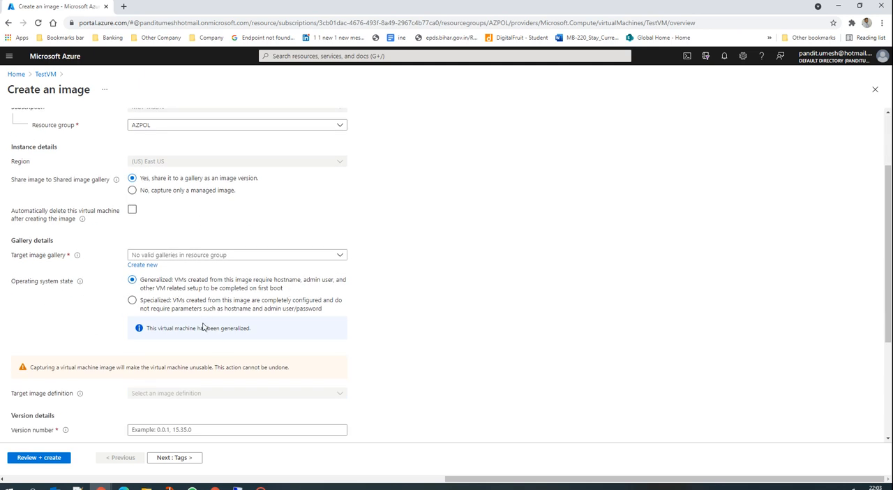
{"action": "scroll", "coordinate": [204, 328], "scroll_direction": "down", "scroll_amount": 3}
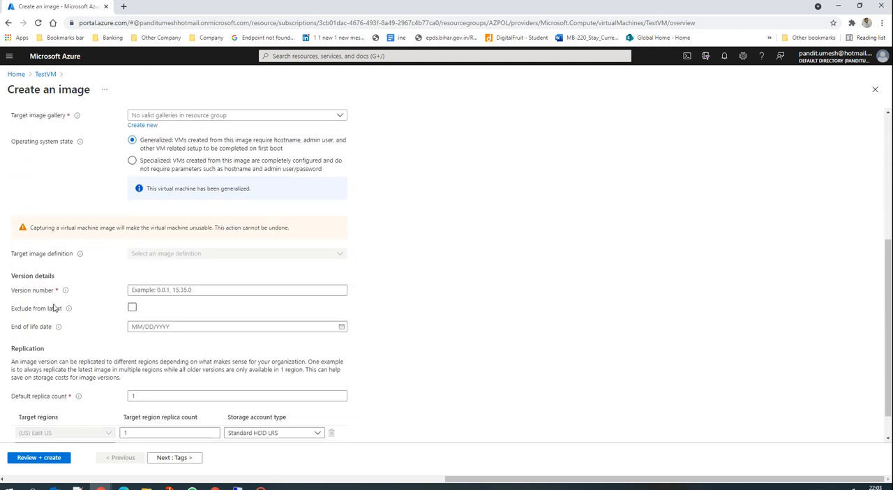
{"action": "left_click", "coordinate": [138, 292]}
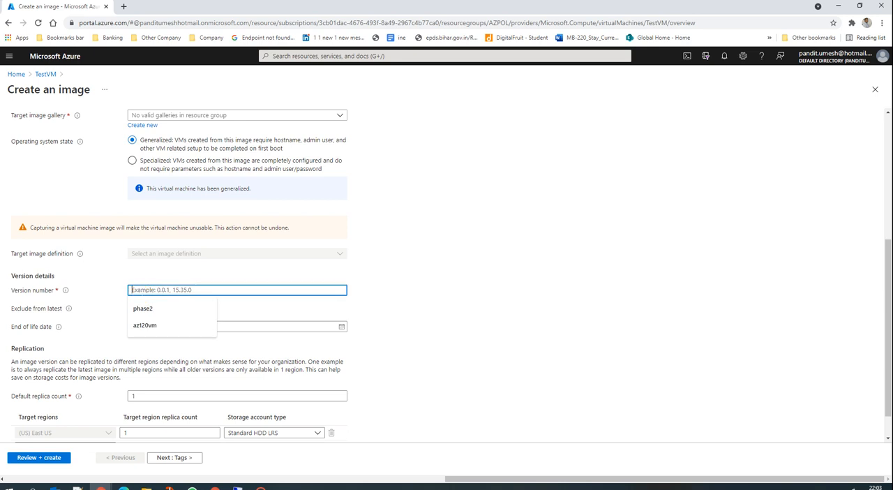
{"action": "type", "text": "0"}
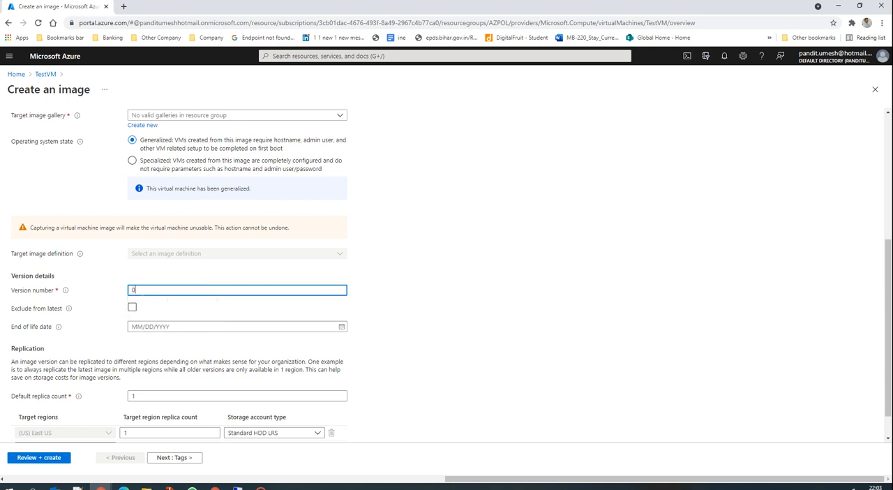
{"action": "type", "text": ".0.1"}
{"action": "left_click", "coordinate": [343, 328]}
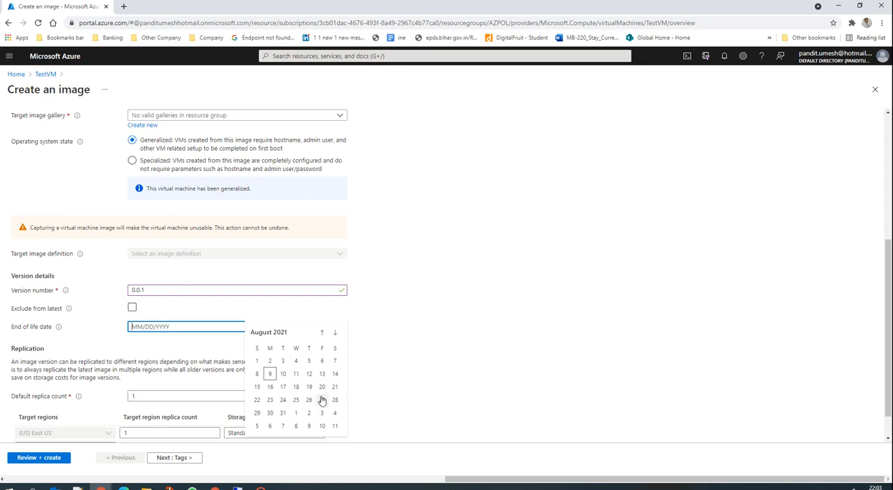
{"action": "left_click", "coordinate": [381, 320]}
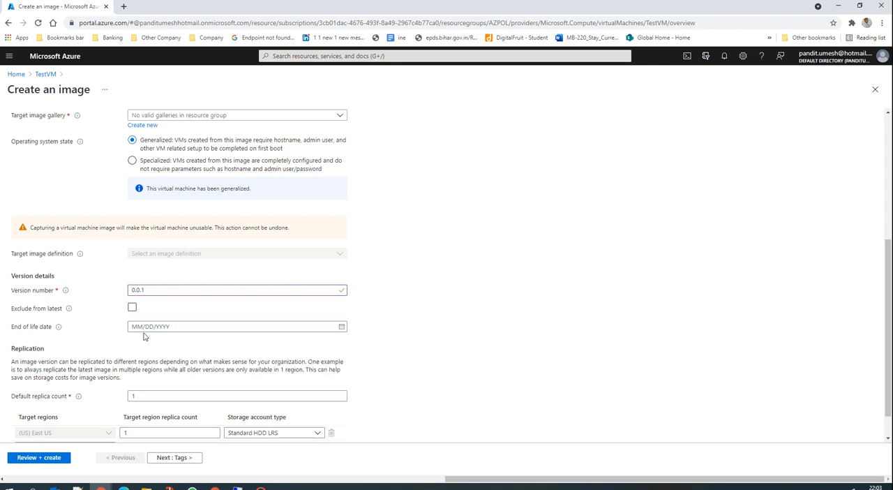
Add a tag named TestVM Image with the value Demo and submit the image settings for review.
{"action": "scroll", "coordinate": [356, 315], "scroll_direction": "down", "scroll_amount": 1}
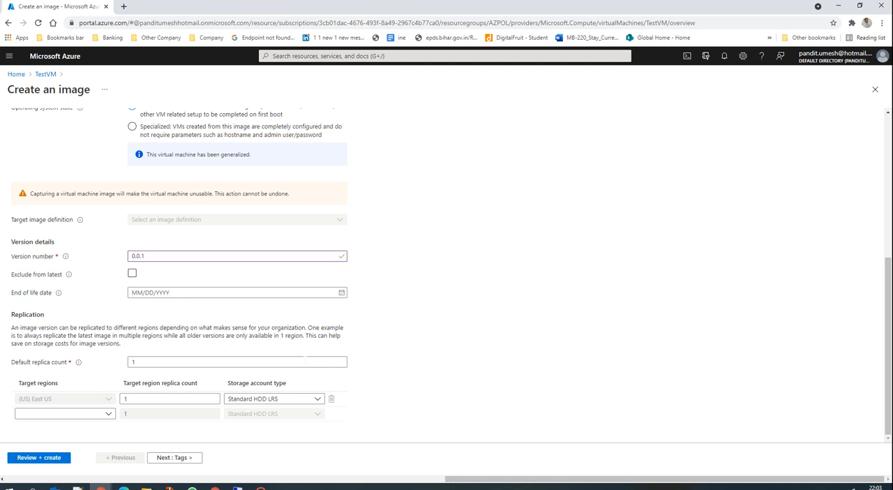
{"action": "left_click", "coordinate": [175, 457]}
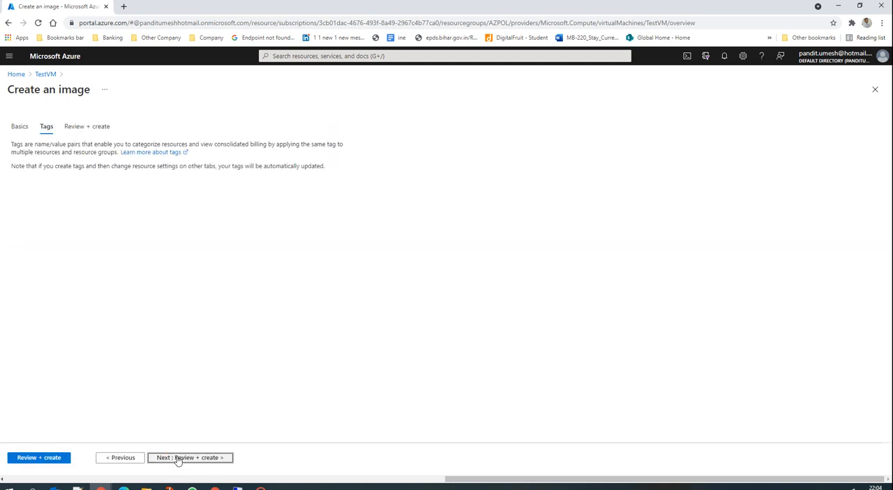
{"action": "left_click", "coordinate": [41, 200]}
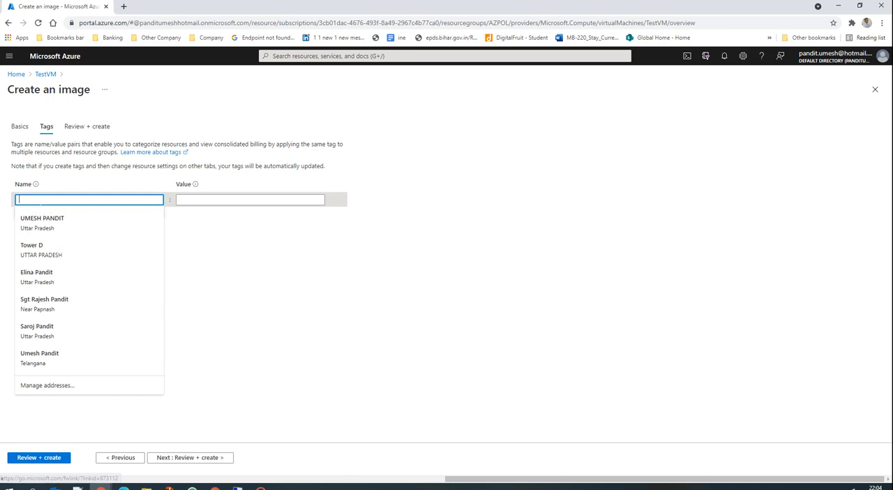
{"action": "type", "text": "Tes"}
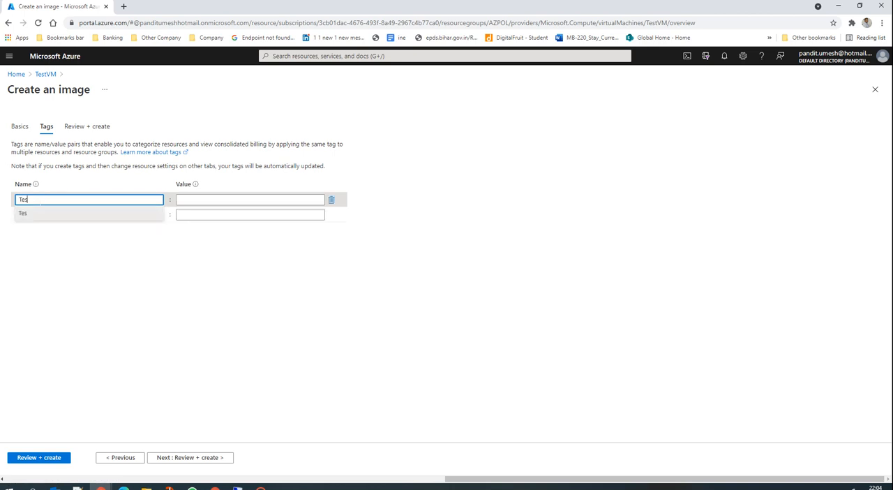
{"action": "type", "text": "tVM Image"}
{"action": "key", "text": "Tab"}
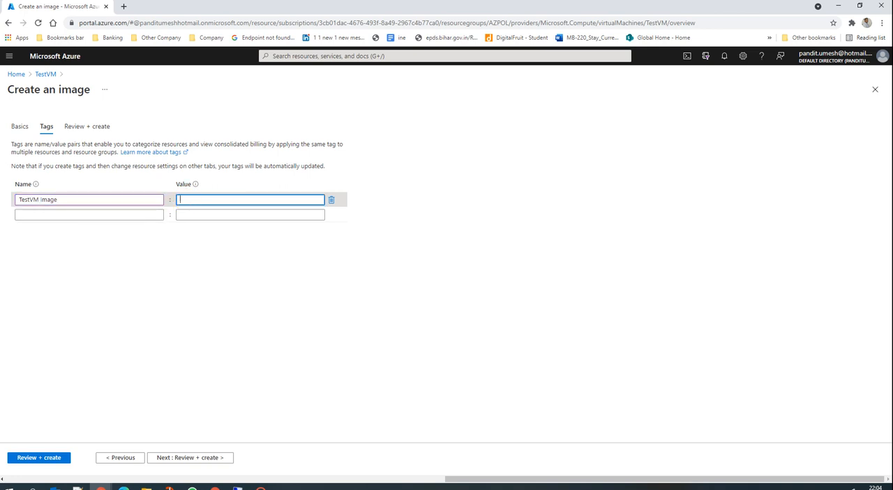
{"action": "type", "text": "Demo"}
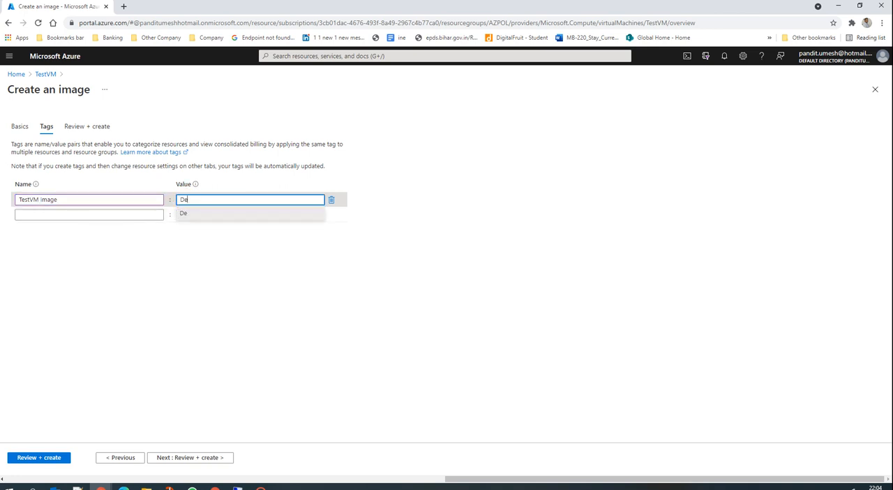
{"action": "left_click", "coordinate": [199, 459]}
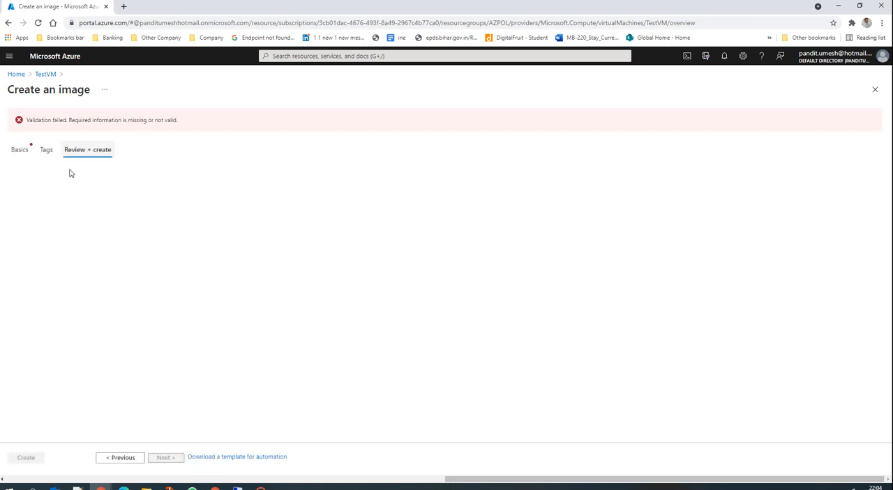
Return to the basic settings and create a new target image gallery named VMimage.
{"action": "left_click", "coordinate": [20, 150]}
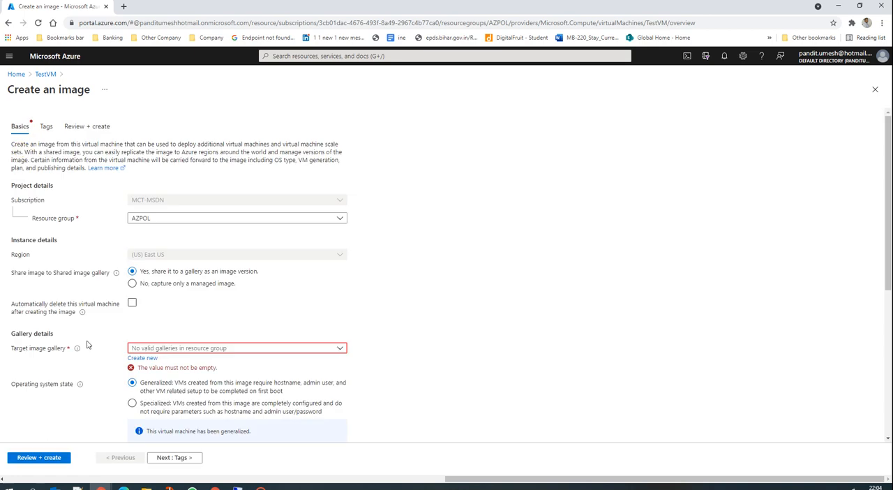
{"action": "left_click", "coordinate": [142, 358]}
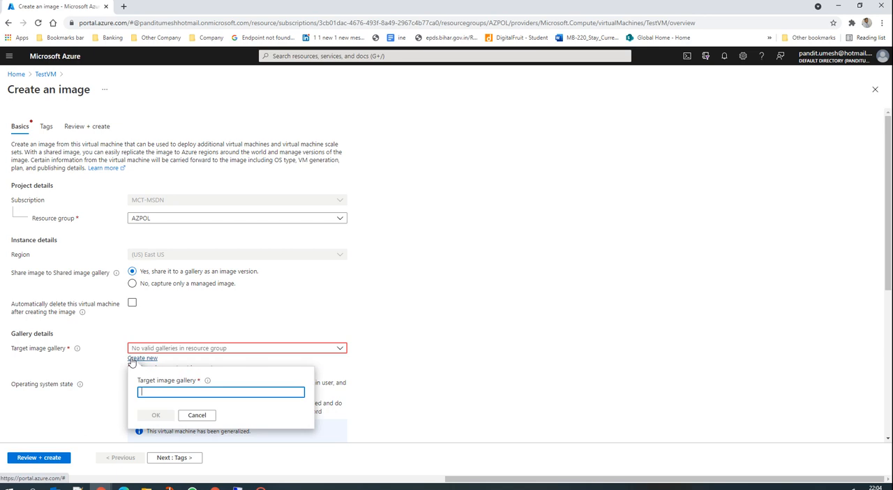
{"action": "left_click", "coordinate": [169, 392]}
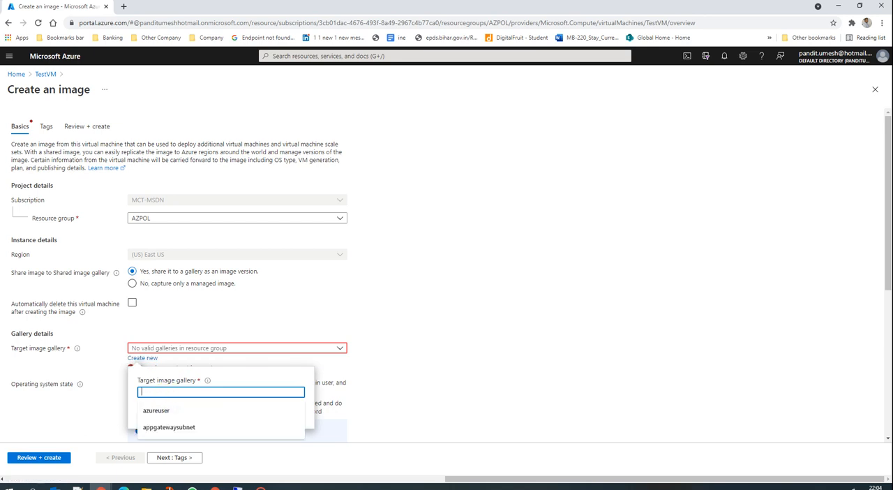
{"action": "type", "text": "VMimage"}
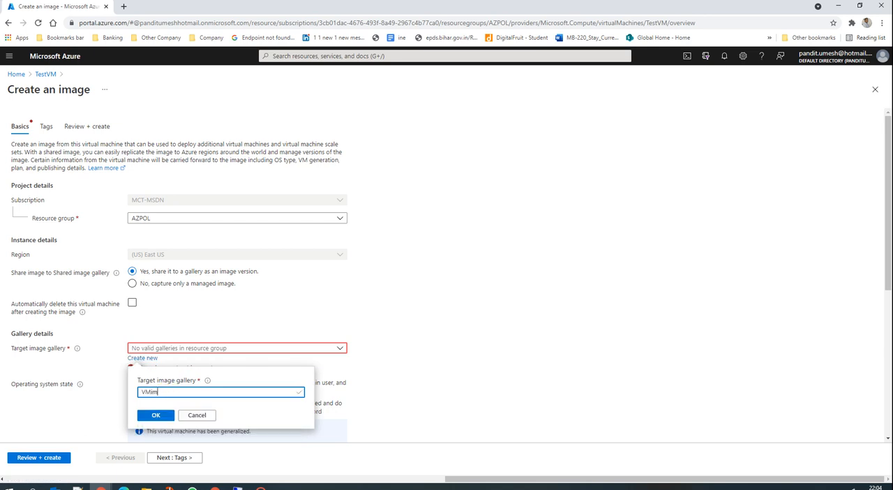
{"action": "left_click", "coordinate": [149, 417]}
Create a new target image definition named TestVMimage, keeping the default publisher, offer and SKU and leaving the optional publishing options empty.
{"action": "scroll", "coordinate": [198, 362], "scroll_direction": "down", "scroll_amount": 3}
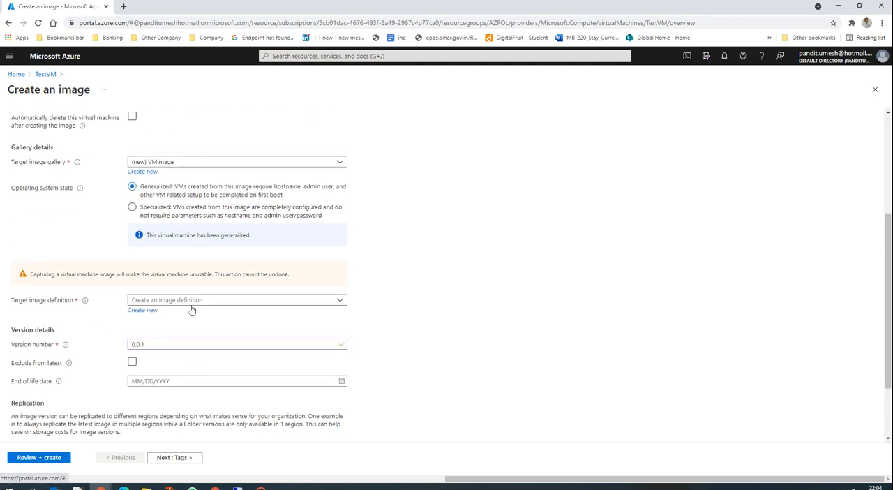
{"action": "left_click", "coordinate": [179, 303]}
{"action": "left_click", "coordinate": [70, 312]}
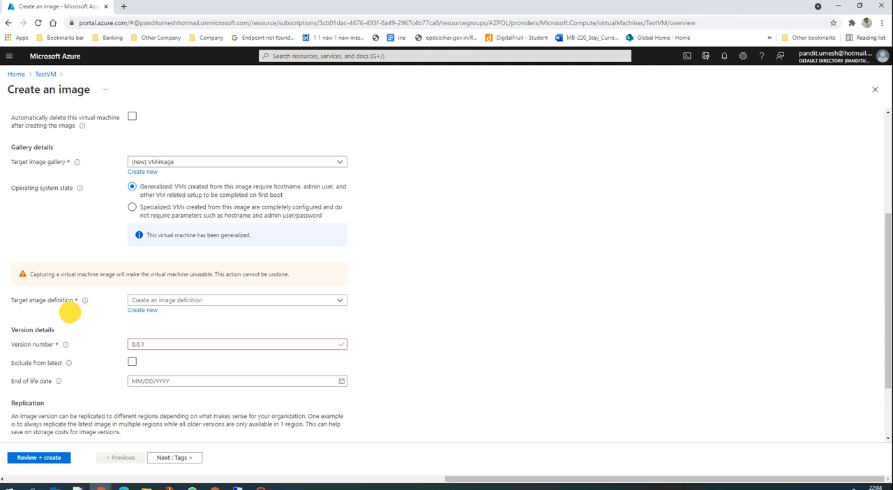
{"action": "left_click", "coordinate": [139, 313]}
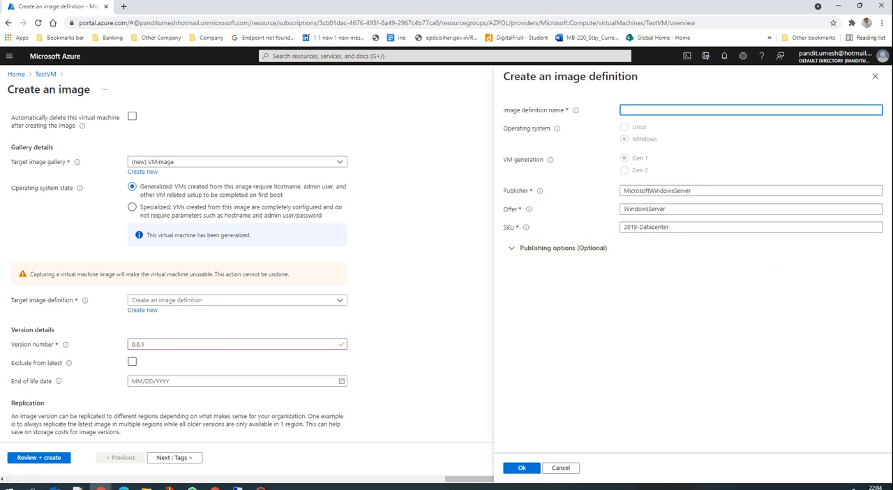
{"action": "type", "text": "TestVMimage"}
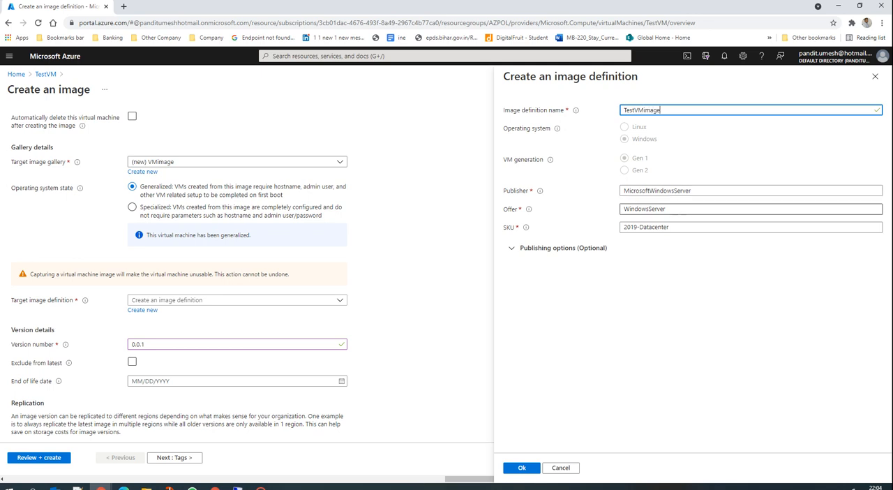
{"action": "left_click", "coordinate": [517, 250]}
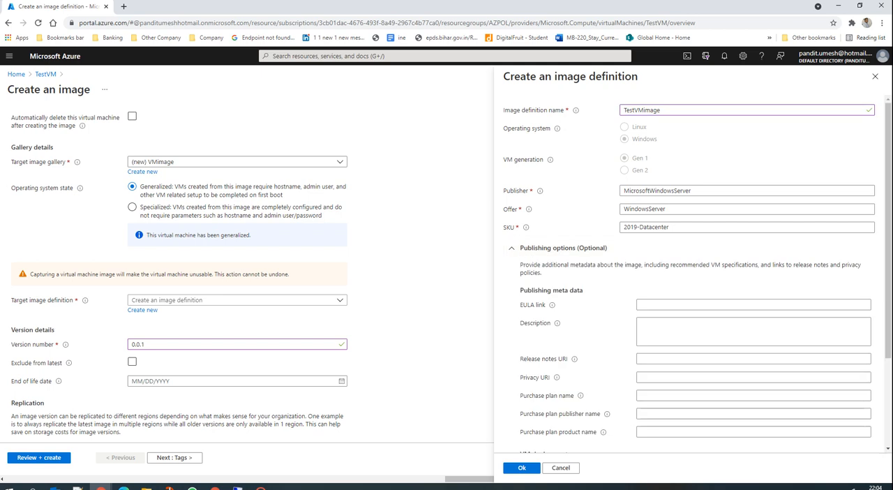
{"action": "scroll", "coordinate": [675, 321], "scroll_direction": "down", "scroll_amount": 1}
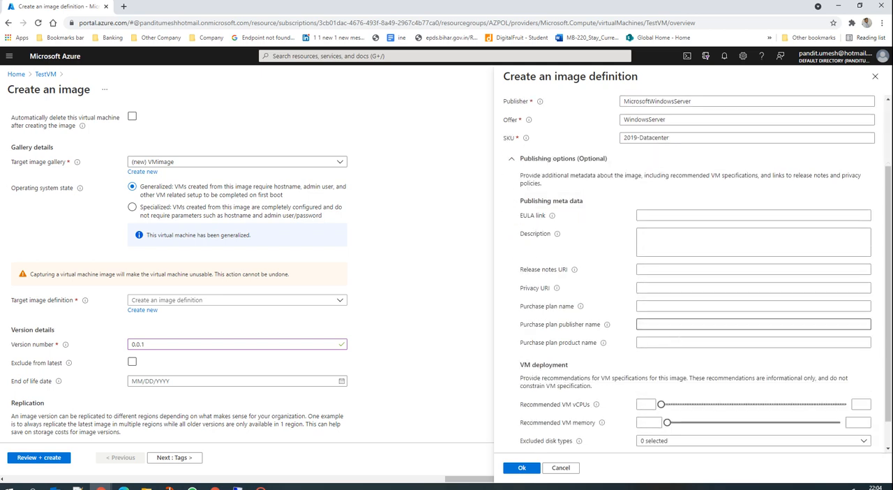
{"action": "scroll", "coordinate": [675, 324], "scroll_direction": "down", "scroll_amount": 1}
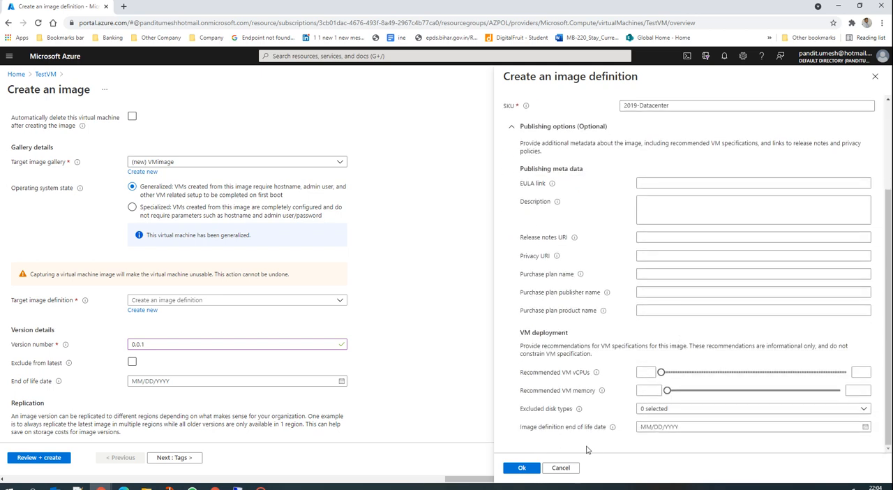
{"action": "left_click", "coordinate": [522, 467]}
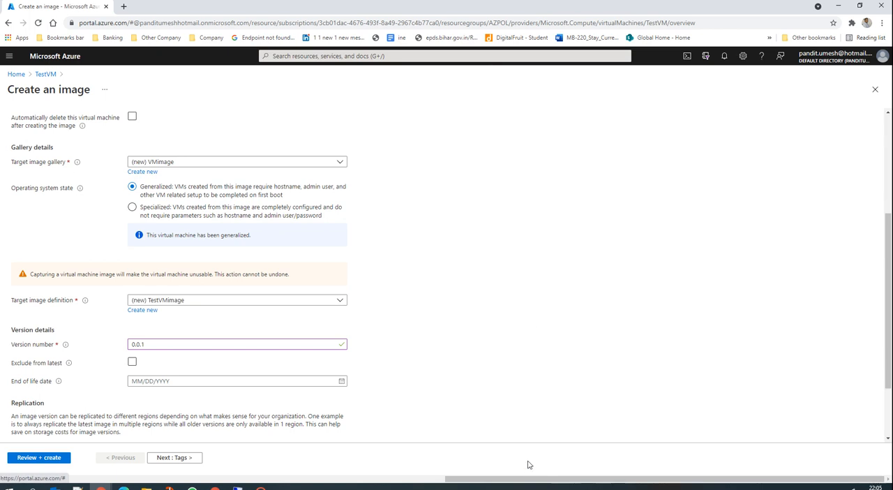
Proceed past the tags to the review and create the image of TestVM.
{"action": "left_click", "coordinate": [175, 459]}
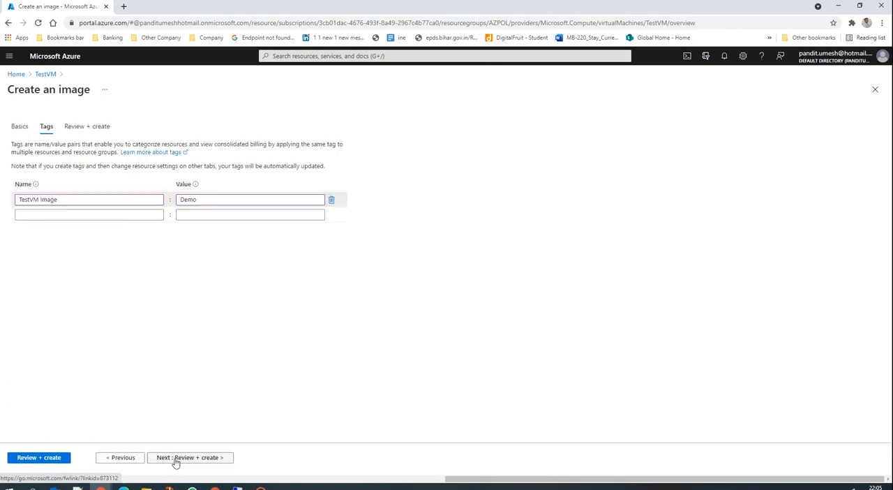
{"action": "left_click", "coordinate": [193, 459]}
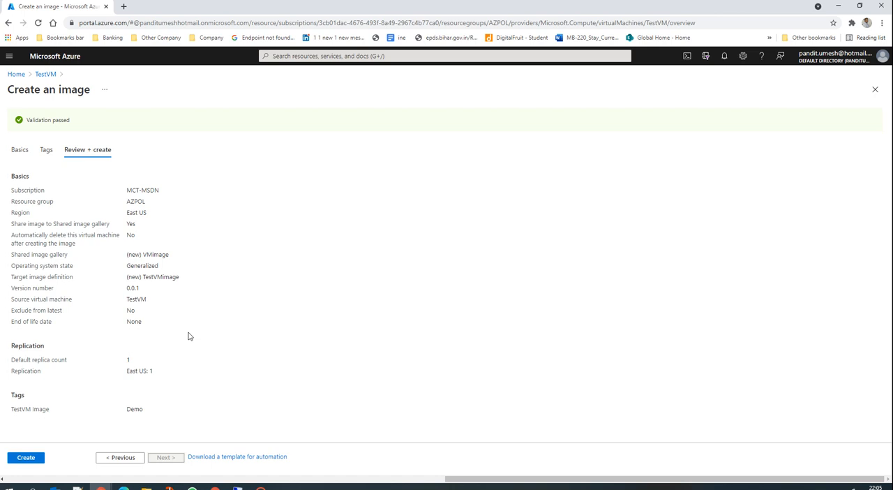
{"action": "left_click", "coordinate": [32, 458]}
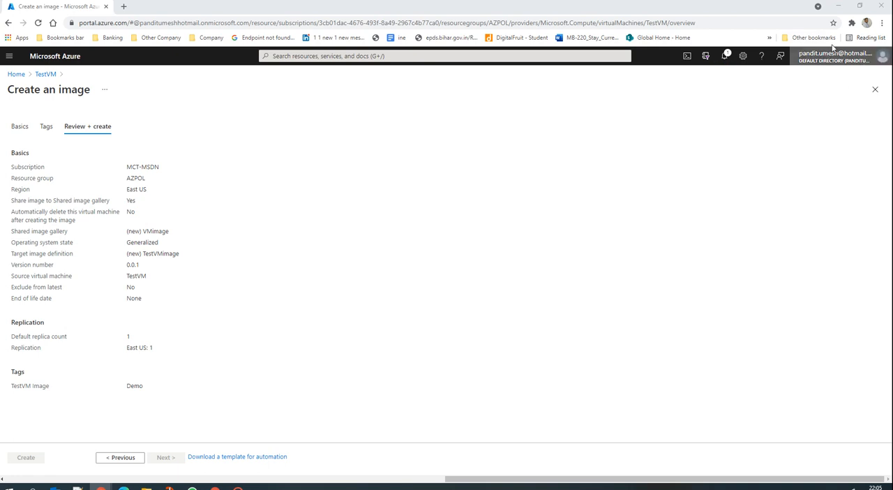
Check the notifications for the image capture deployment's progress and open the deployed image version once the deployment completes.
{"action": "left_click", "coordinate": [724, 56]}
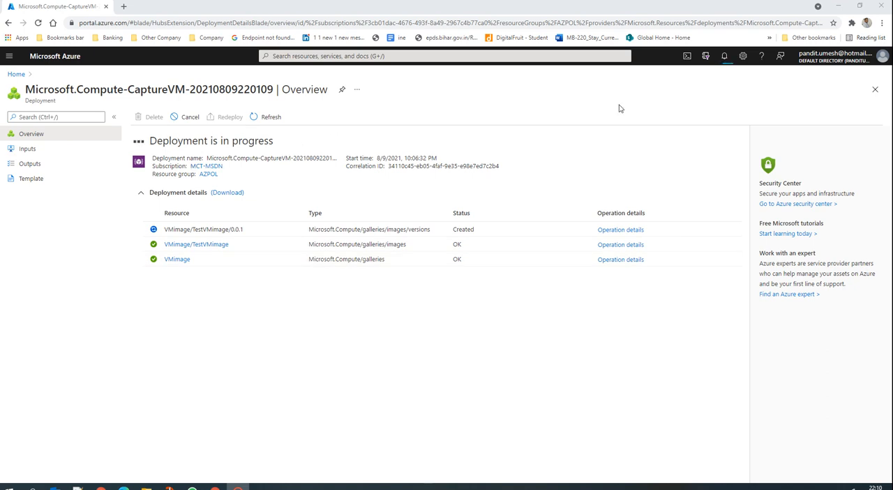
{"action": "left_click", "coordinate": [722, 58]}
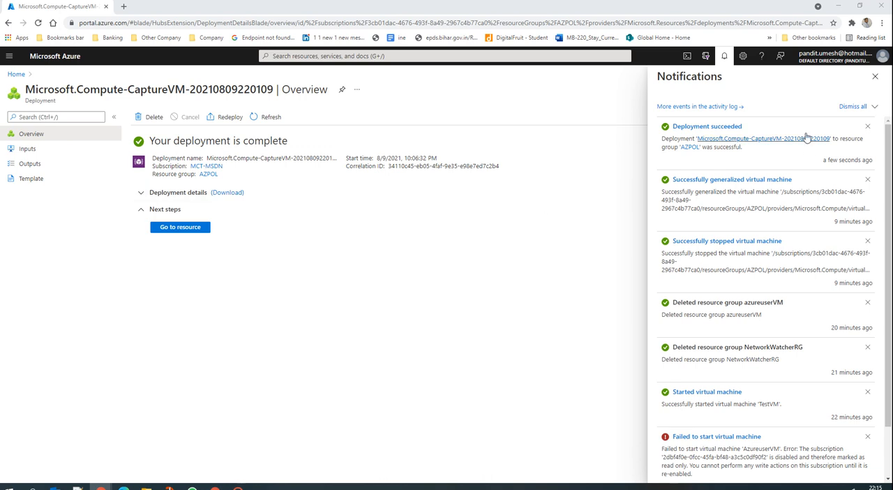
{"action": "left_click", "coordinate": [184, 227]}
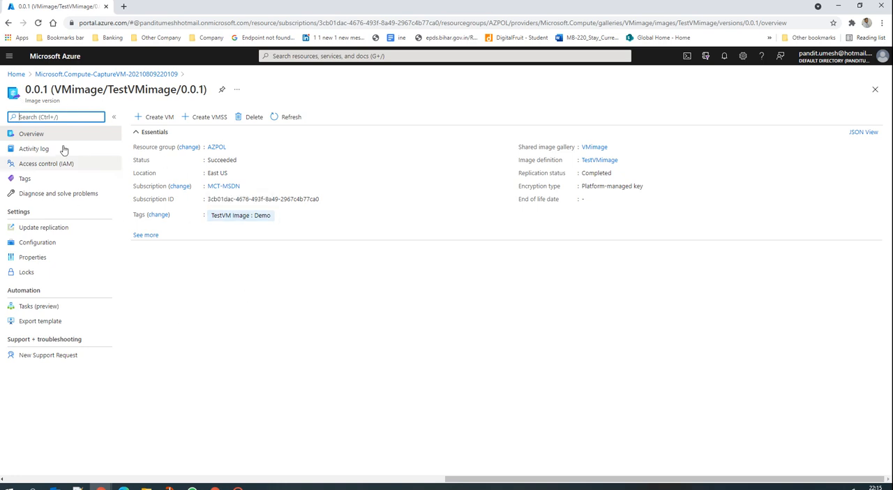
Return to the portal home and open the AZPOL resource group to examine the new image version's resource type.
{"action": "left_click", "coordinate": [17, 74]}
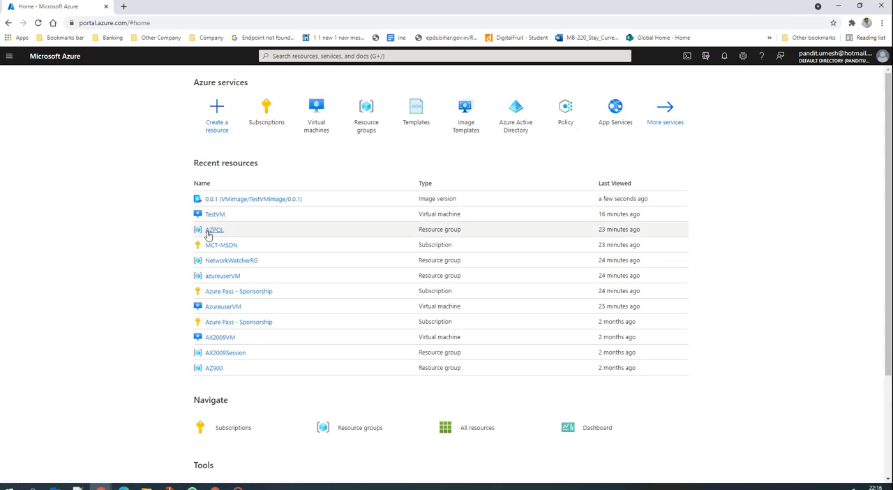
{"action": "left_click", "coordinate": [210, 230]}
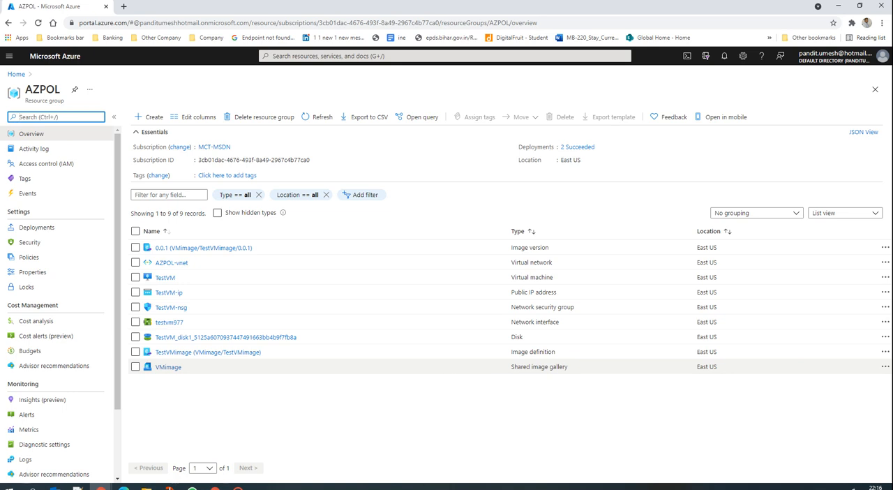
{"action": "double_click", "coordinate": [540, 248]}
{"action": "left_click_drag", "start_coordinate": [517, 250], "coordinate": [503, 258]}
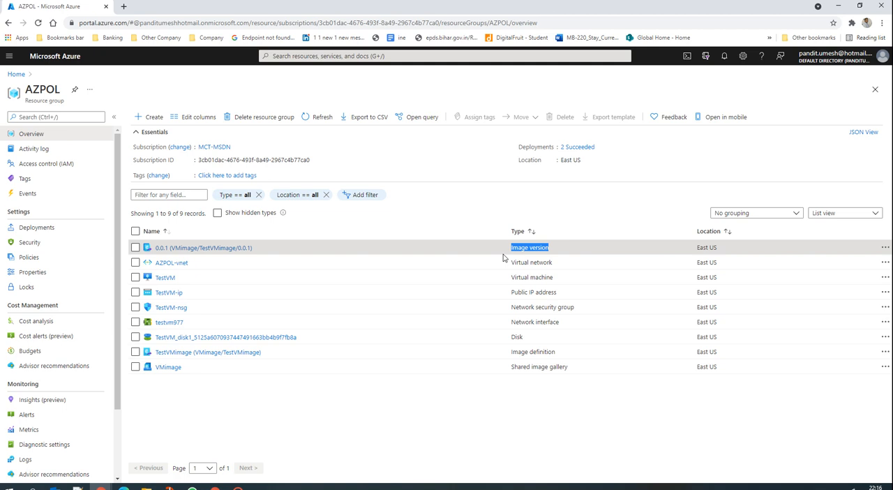
Open the VMimage shared image gallery and go through its TestVMimage definition to image version 0.0.1.
{"action": "left_click", "coordinate": [166, 371]}
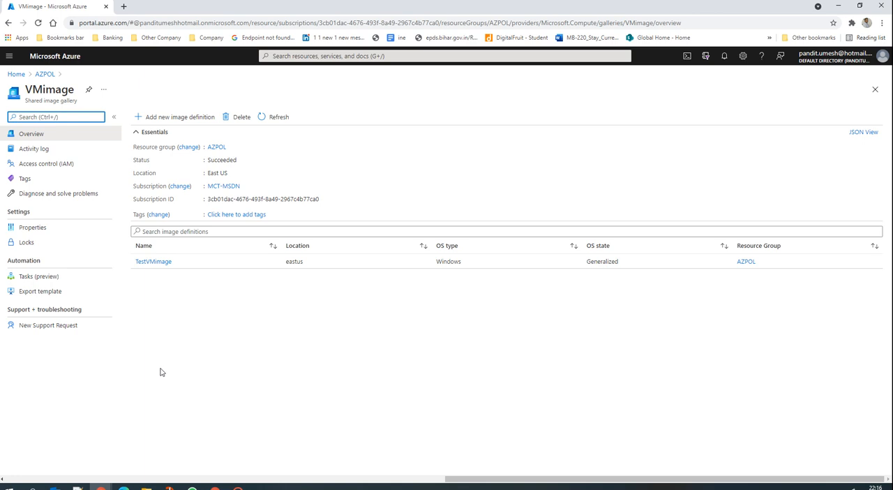
{"action": "left_click", "coordinate": [155, 263]}
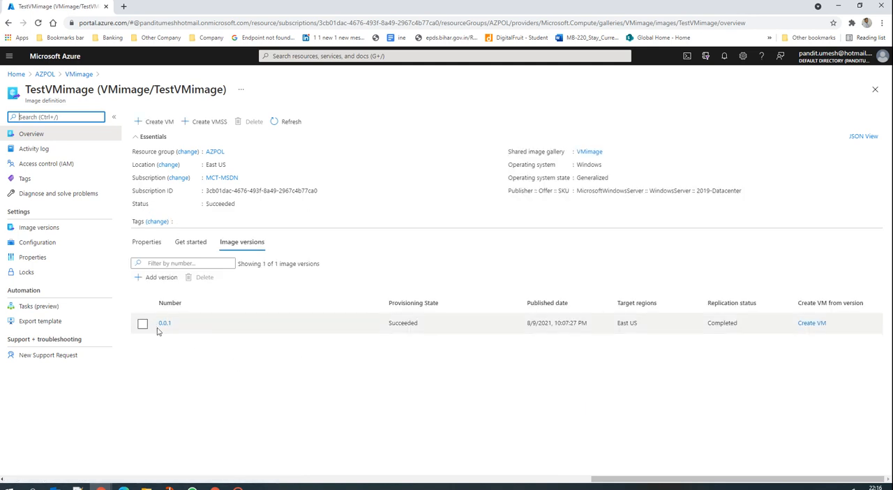
{"action": "left_click", "coordinate": [165, 325]}
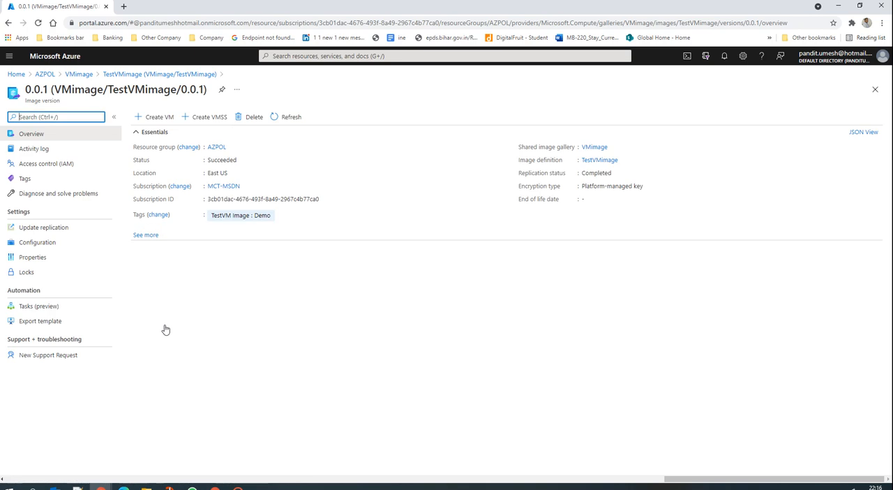
Start creating a virtual machine from image version 0.0.1 and review the basic settings in the creation form.
{"action": "left_click", "coordinate": [142, 118]}
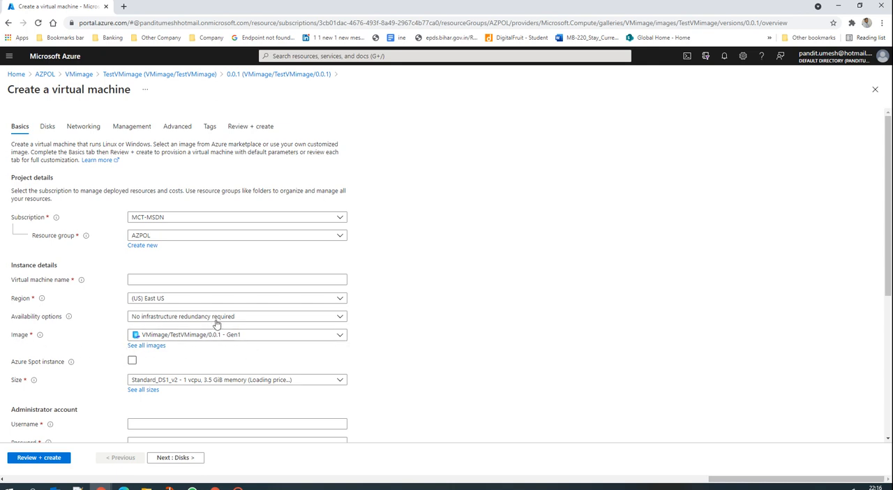
{"action": "scroll", "coordinate": [233, 360], "scroll_direction": "down", "scroll_amount": 4}
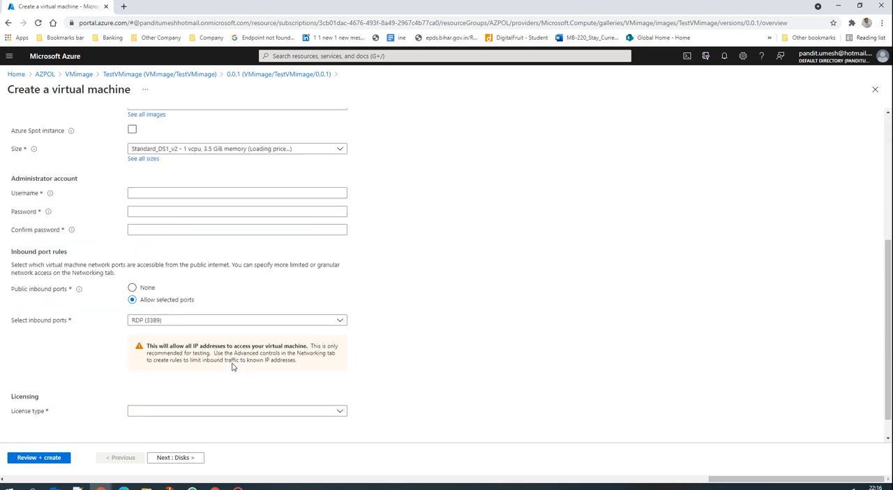
{"action": "scroll", "coordinate": [231, 349], "scroll_direction": "up", "scroll_amount": 2}
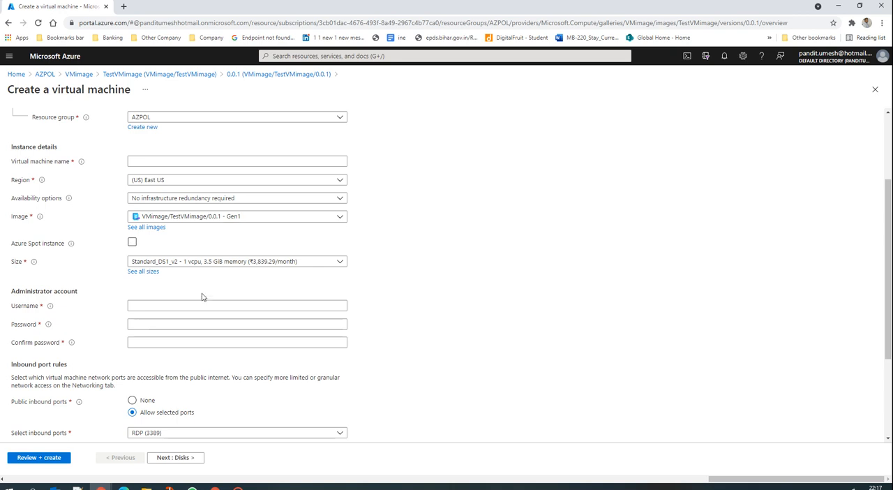
{"action": "scroll", "coordinate": [186, 251], "scroll_direction": "up", "scroll_amount": 1}
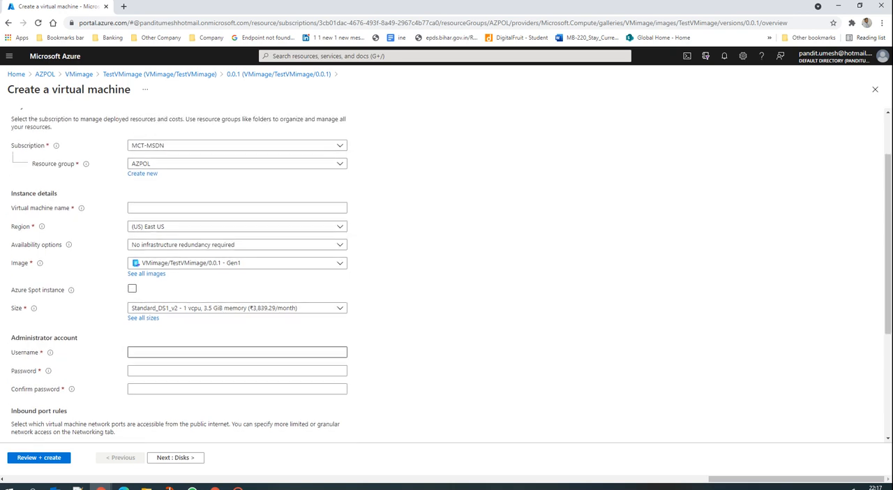